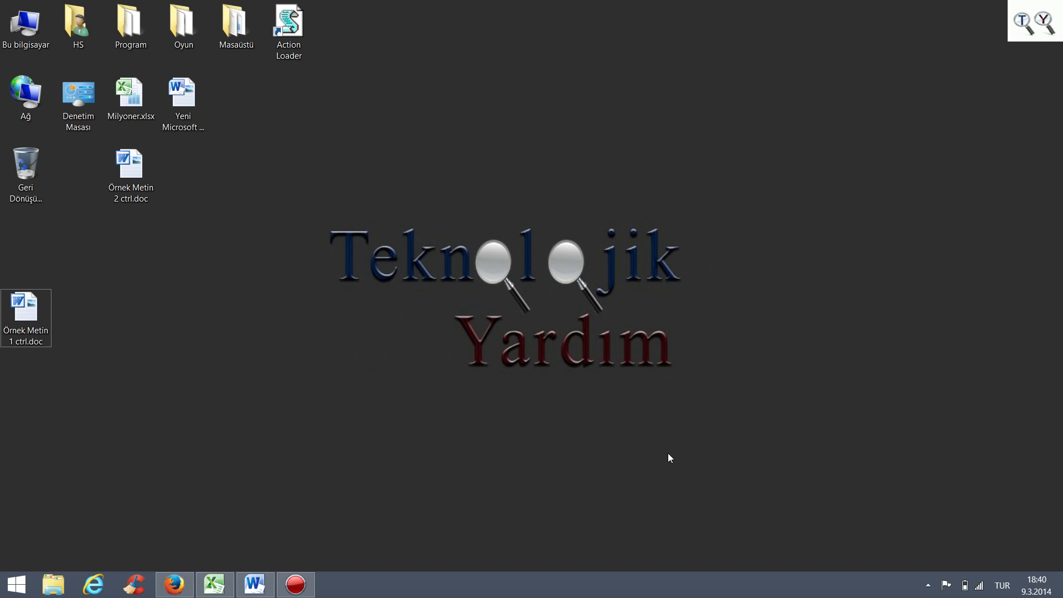
Step: Restore the Word document Örnek Metin 1 ctrl.doc from the taskbar so it fills the screen
left_click(255, 584)
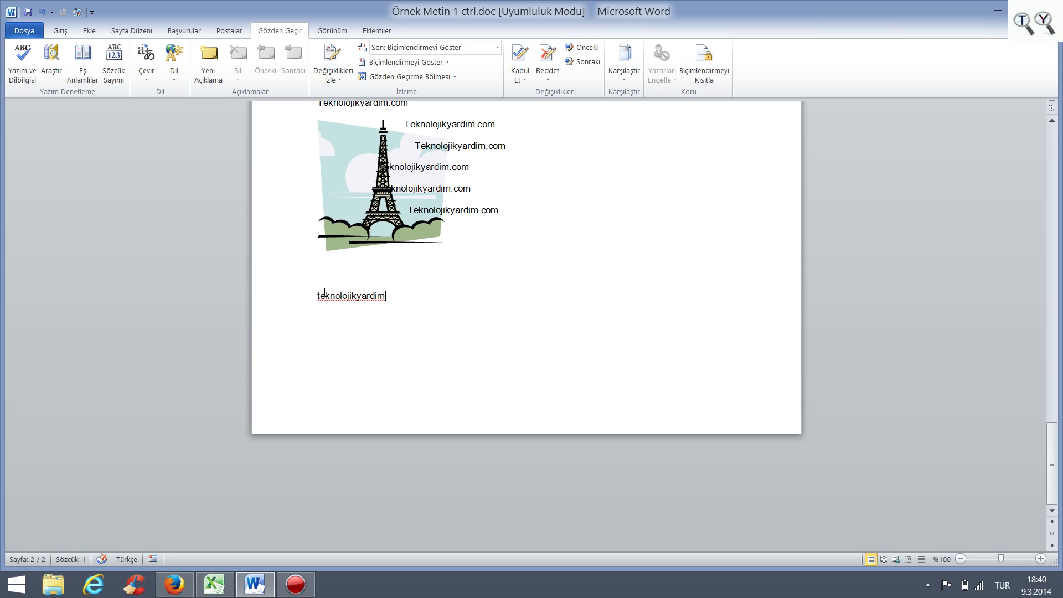
Step: Start a new line after teknolojikyardim and undo its automatic capital so it stays lowercase
key("Return")
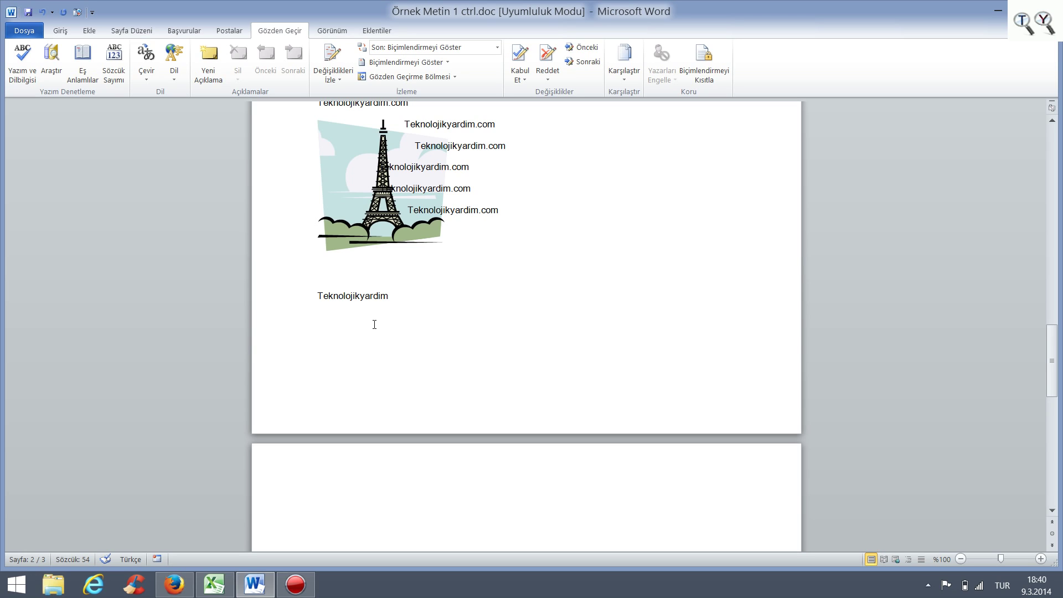
key("ctrl+z")
key("ctrl+z")
Step: Type yada and replace it with the suggested spelling Yada
type("yada")
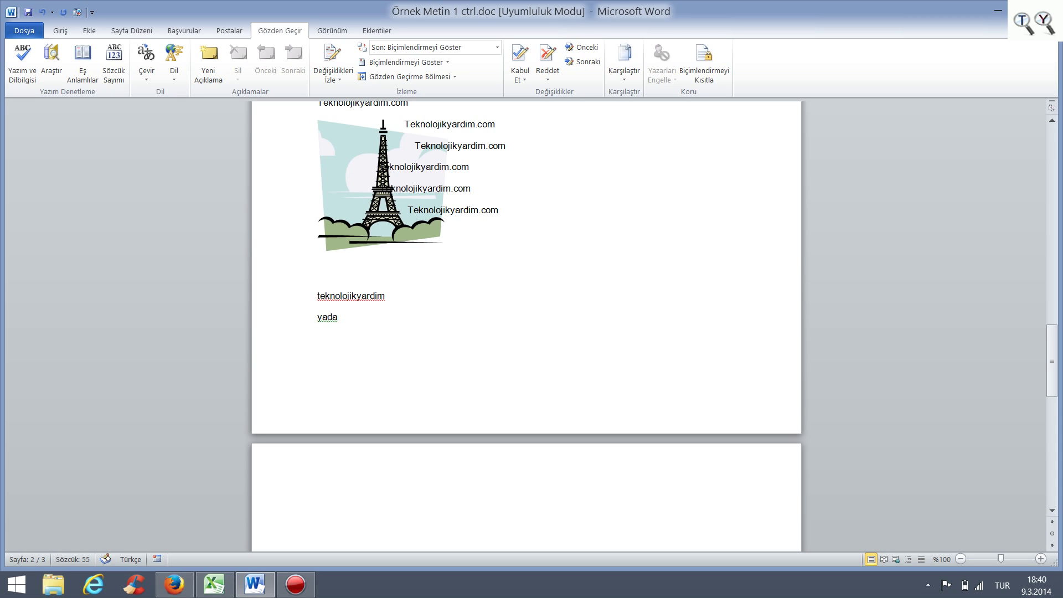
right_click(331, 319)
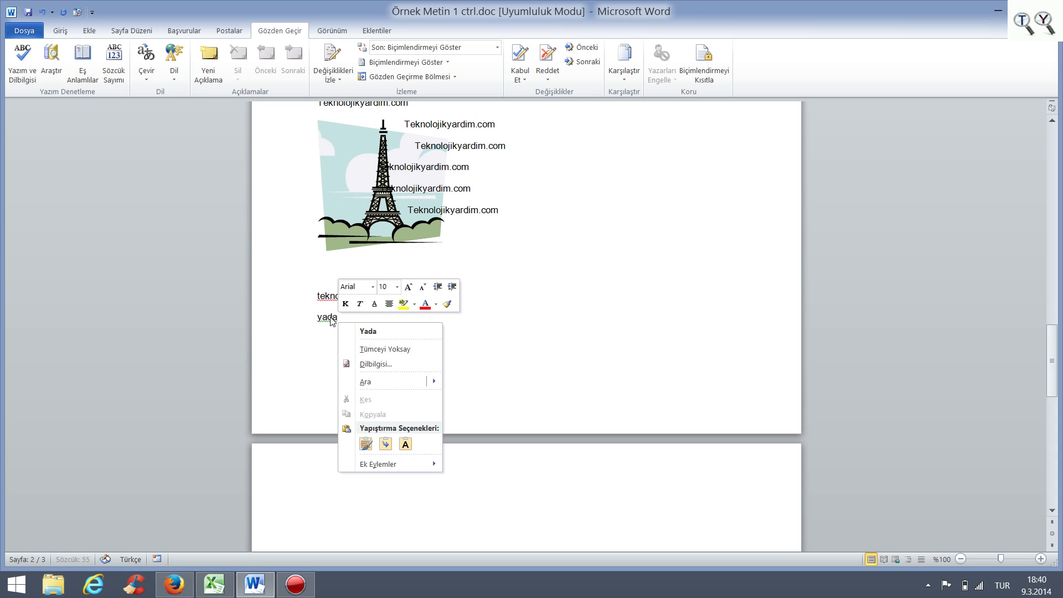
left_click(368, 332)
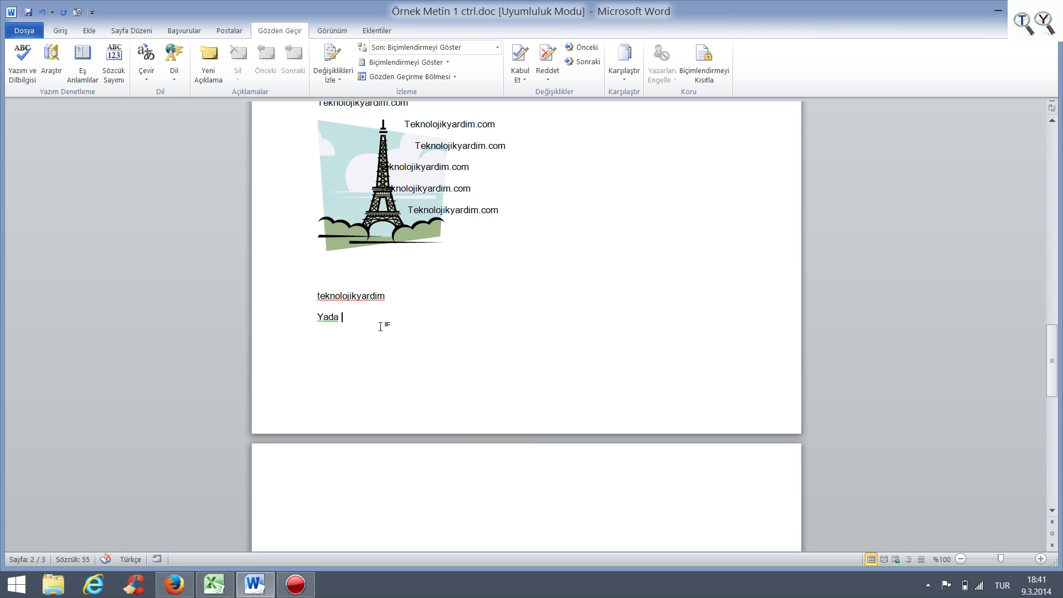
Step: Add a line reading F7 below Yada and launch the spelling and grammar check
key("Return")
type("F7")
scroll(373, 351, "up", 3)
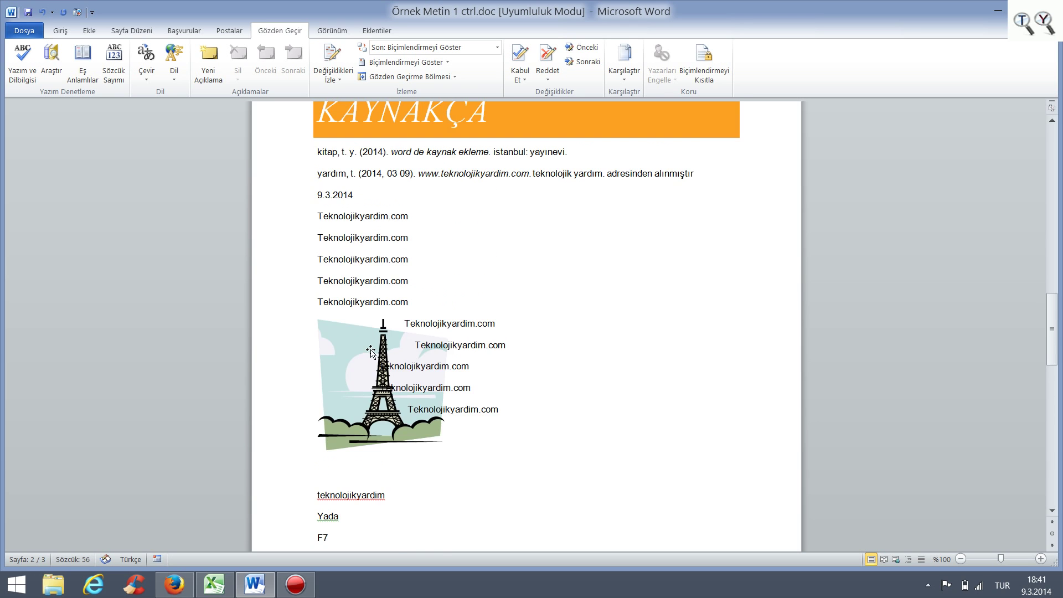
scroll(415, 299, "up", 2)
scroll(461, 240, "down", 3)
scroll(461, 239, "up", 3)
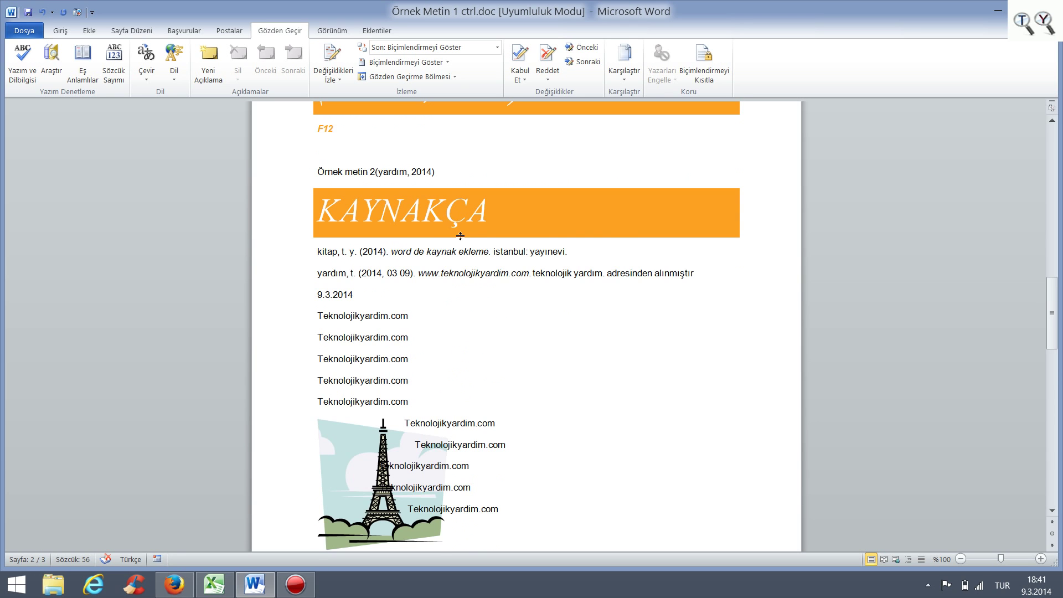
scroll(461, 239, "down", 3)
scroll(376, 368, "down", 3)
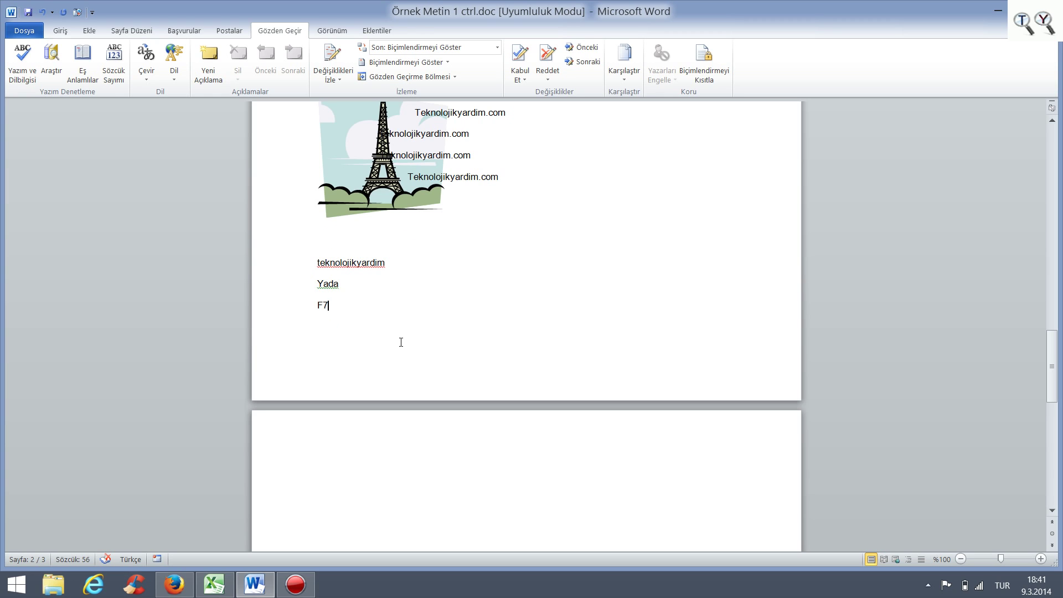
key("F7")
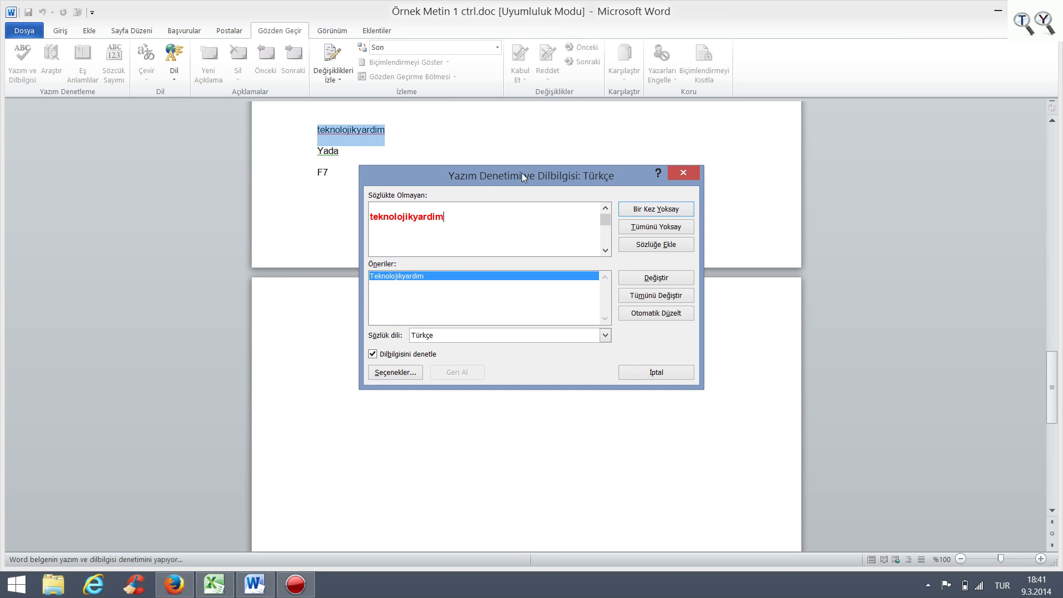
Step: Reposition the spelling window and change teknolojikyardim to the suggestion Teknolojikyardim
left_click_drag(522, 173, 543, 150)
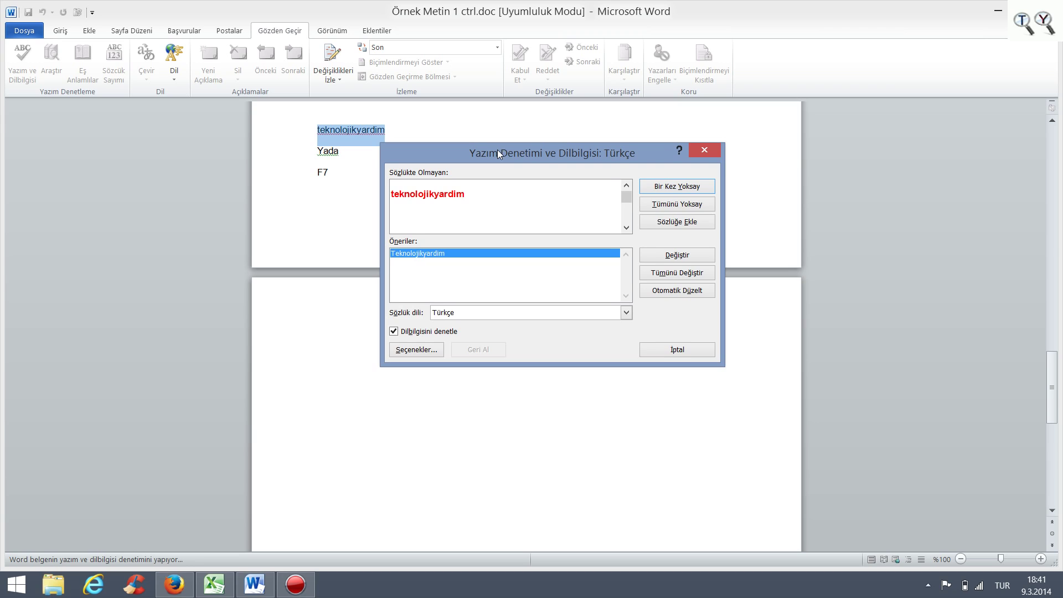
left_click_drag(497, 149, 513, 137)
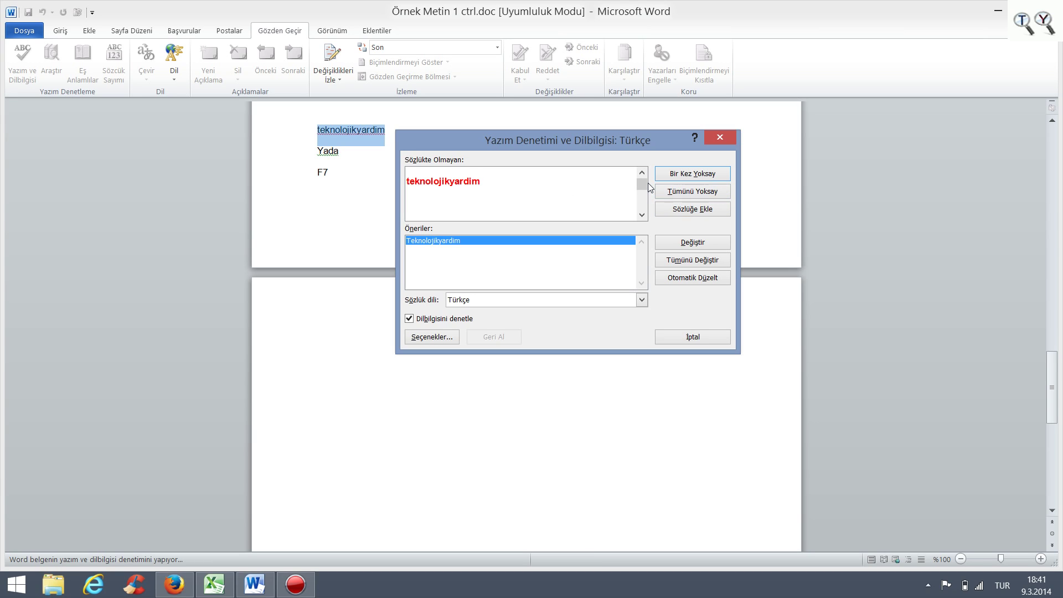
left_click_drag(515, 186, 394, 178)
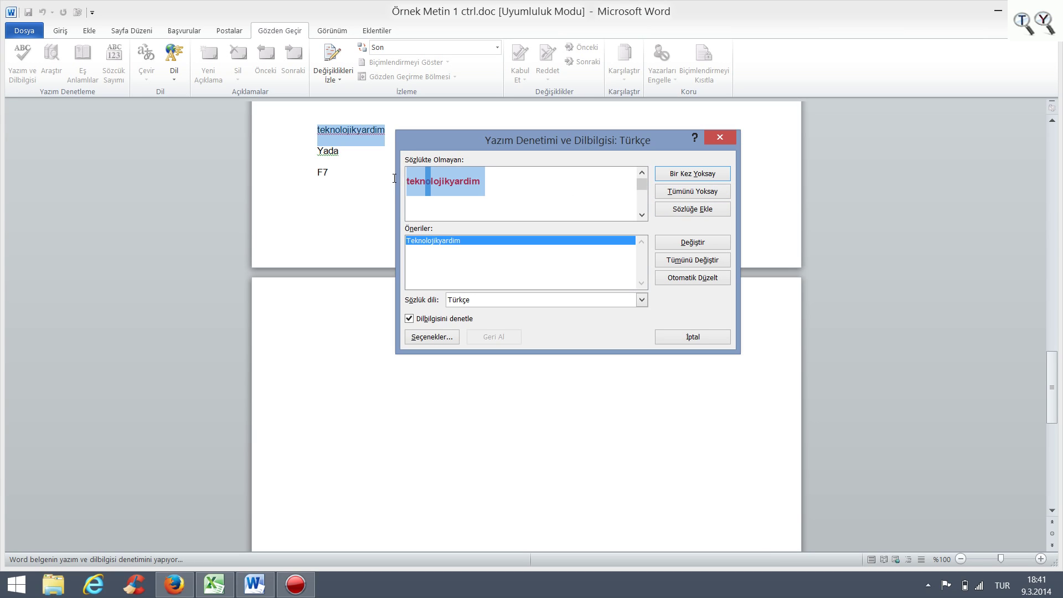
left_click(498, 184)
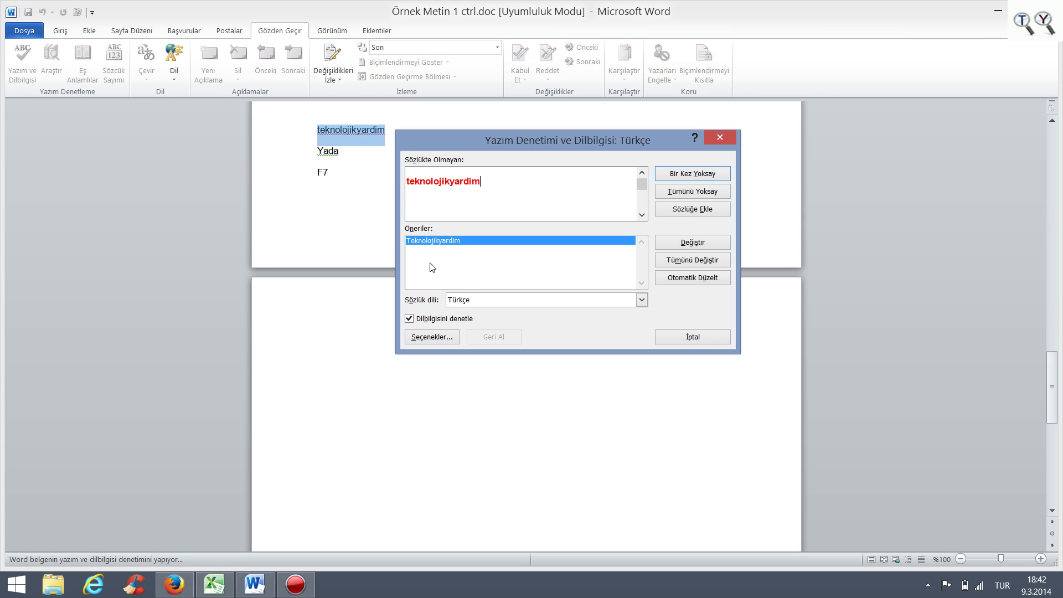
left_click(515, 240)
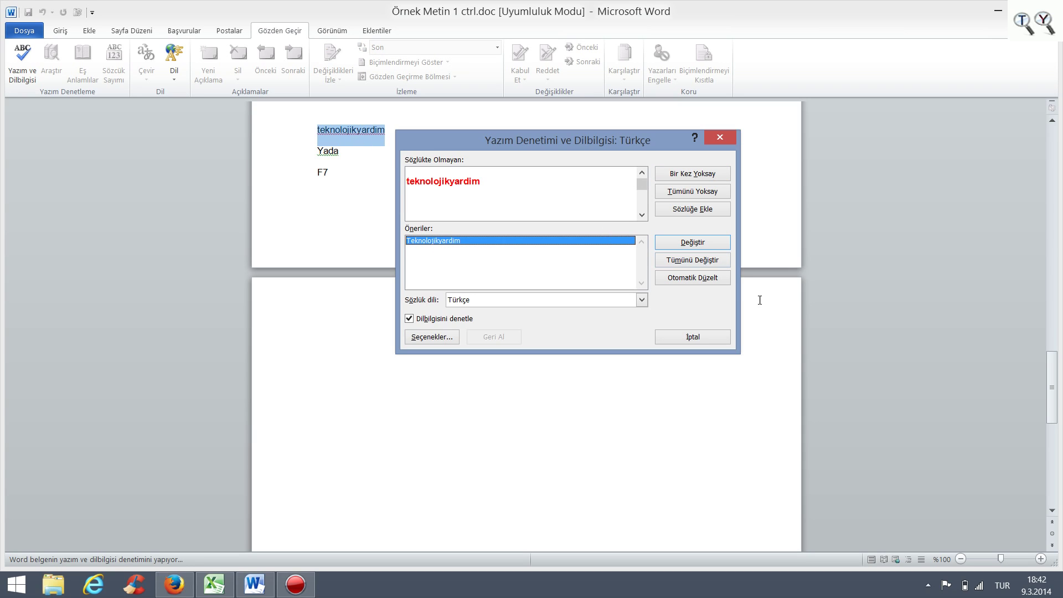
left_click(699, 244)
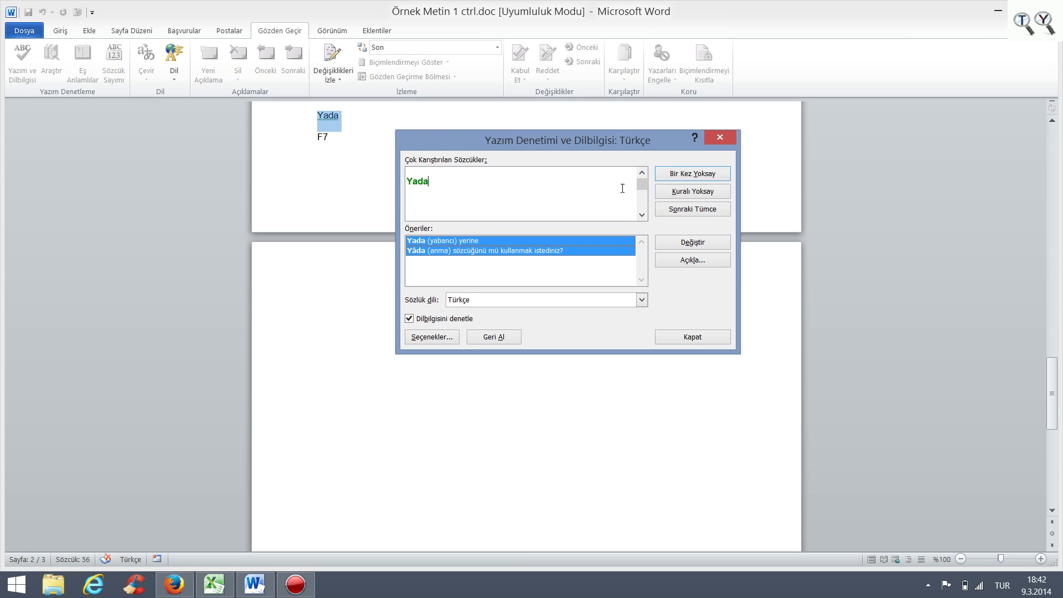
Step: Return to the document and scroll up to view the corrected Teknolojikyardim line
left_click(1053, 394)
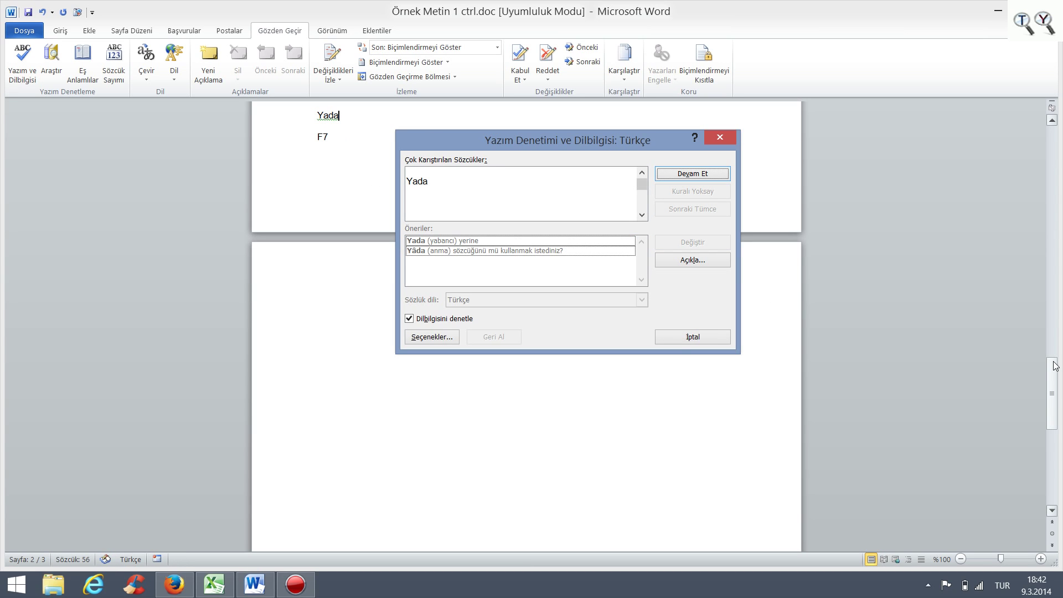
left_click(1052, 121)
left_click(1052, 120)
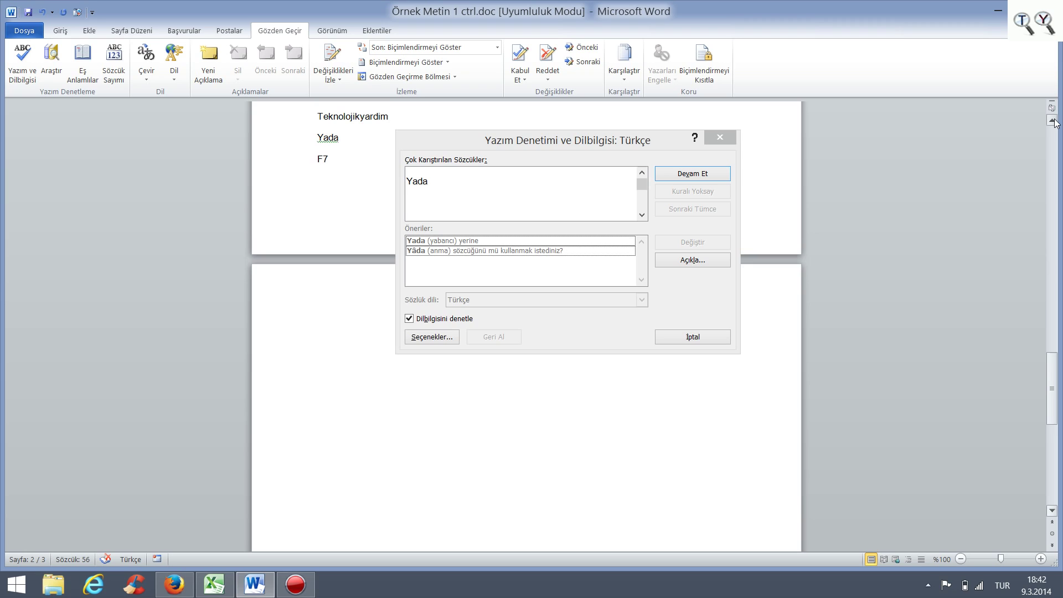
left_click(1053, 120)
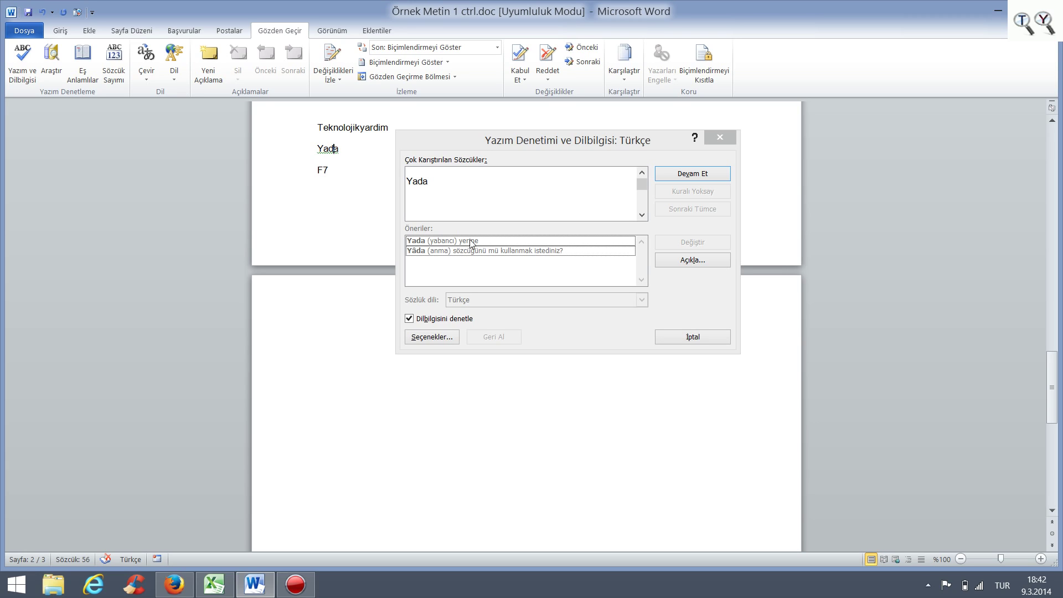
left_click(450, 184)
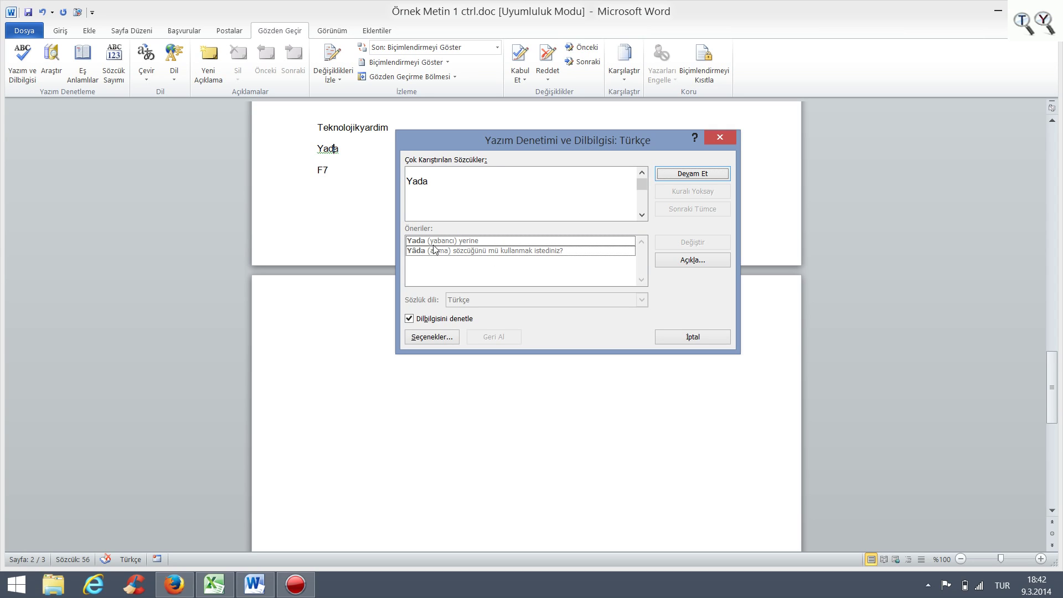
Step: Resume the spelling check, leaving Yada unchanged, and open the proofing options
left_click(332, 148)
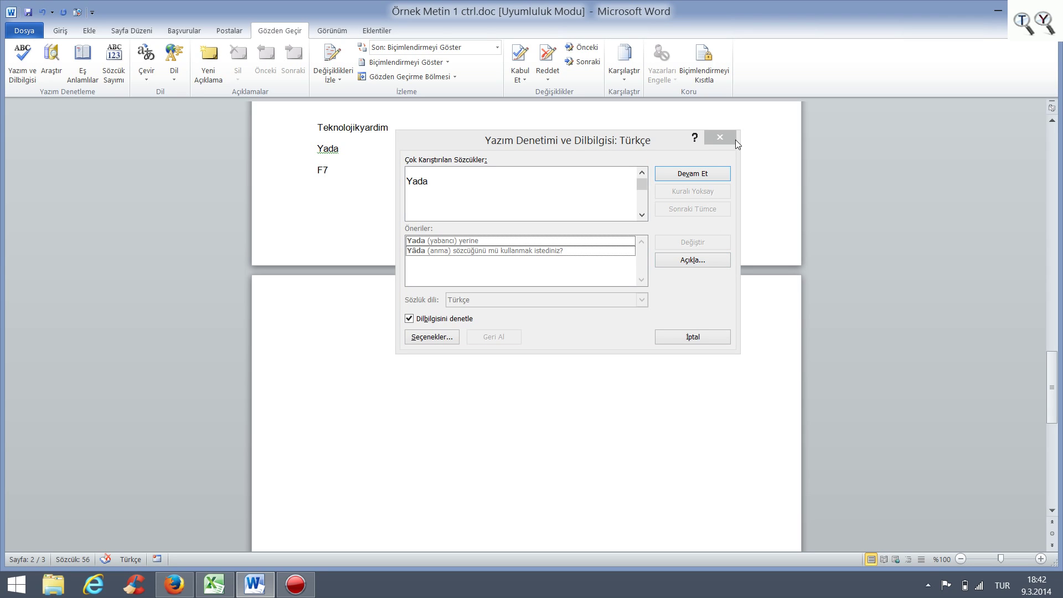
left_click(705, 175)
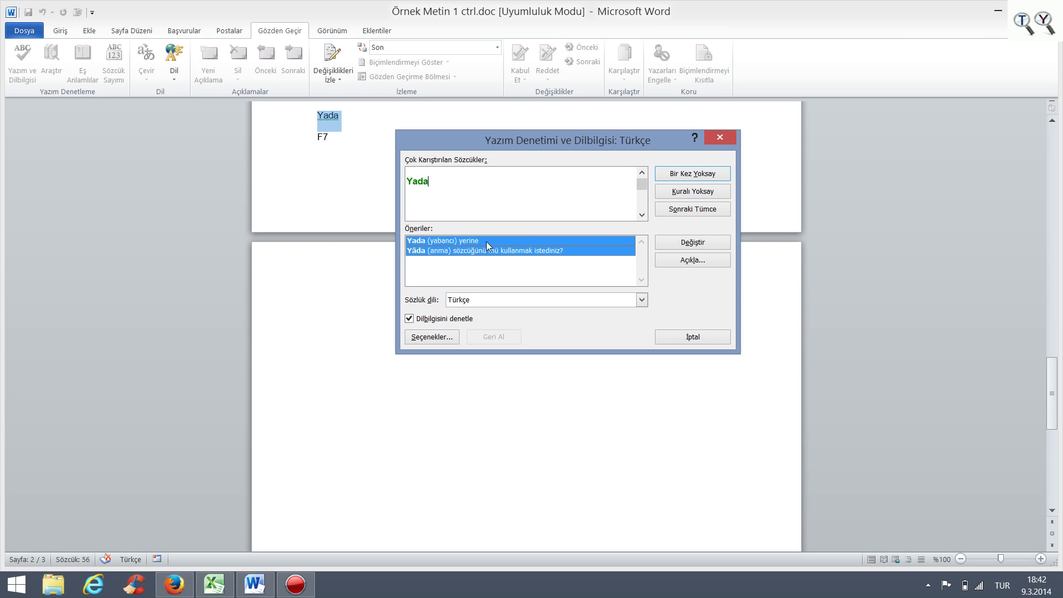
left_click(469, 253)
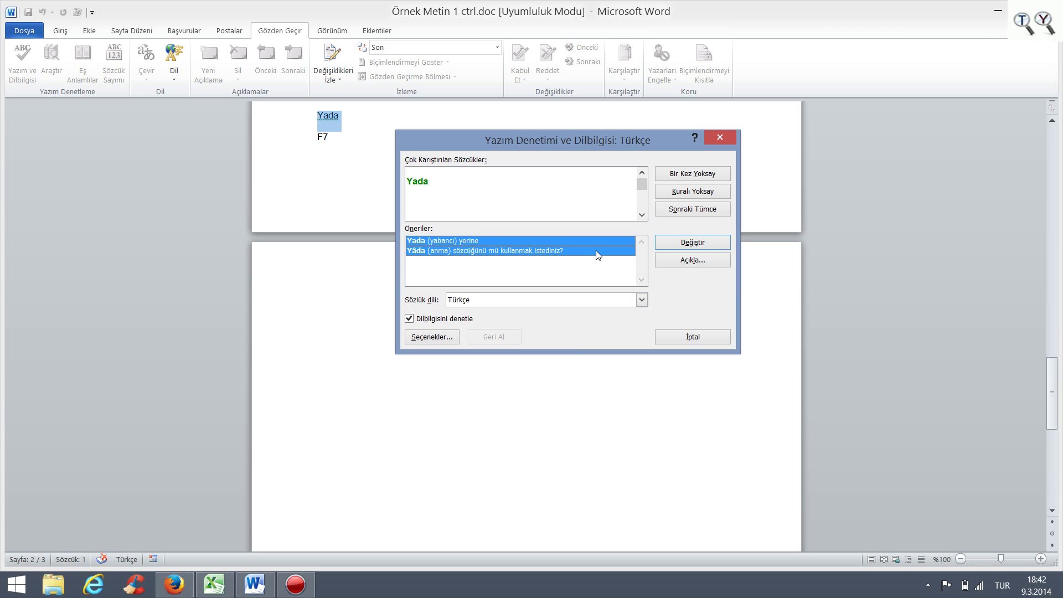
left_click(431, 336)
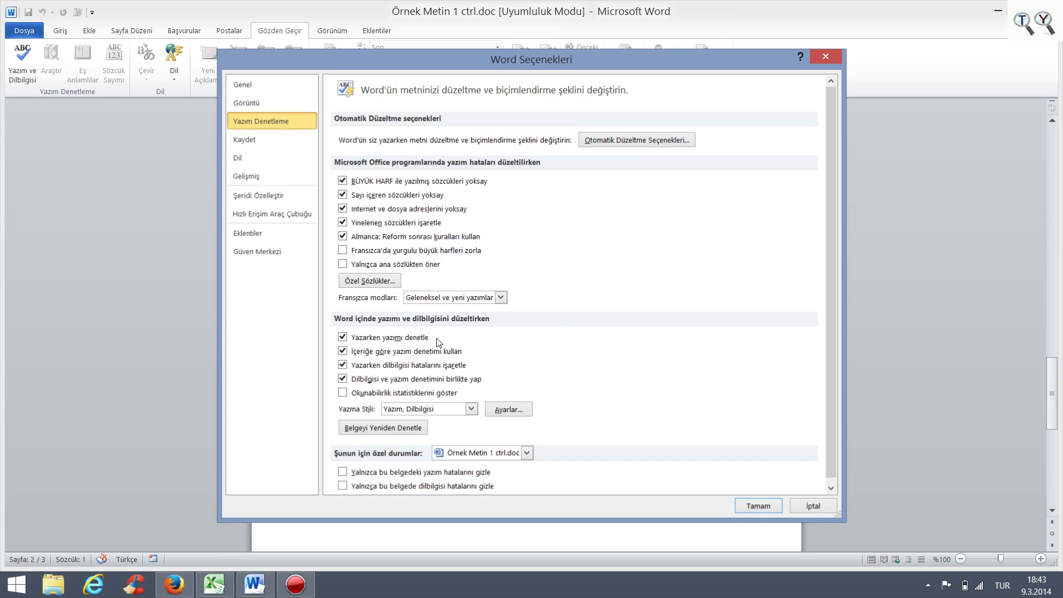
scroll(722, 273, "down", 1)
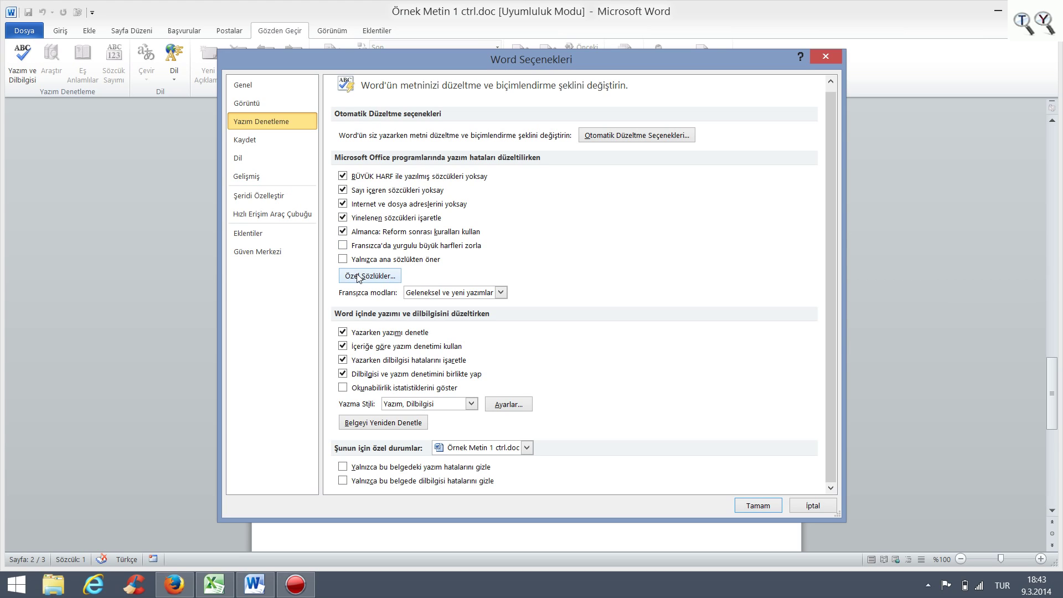
left_click(342, 202)
Step: In AutoCorrect Options, add an entry replacing 123 with teknolojikyardim
left_click(647, 136)
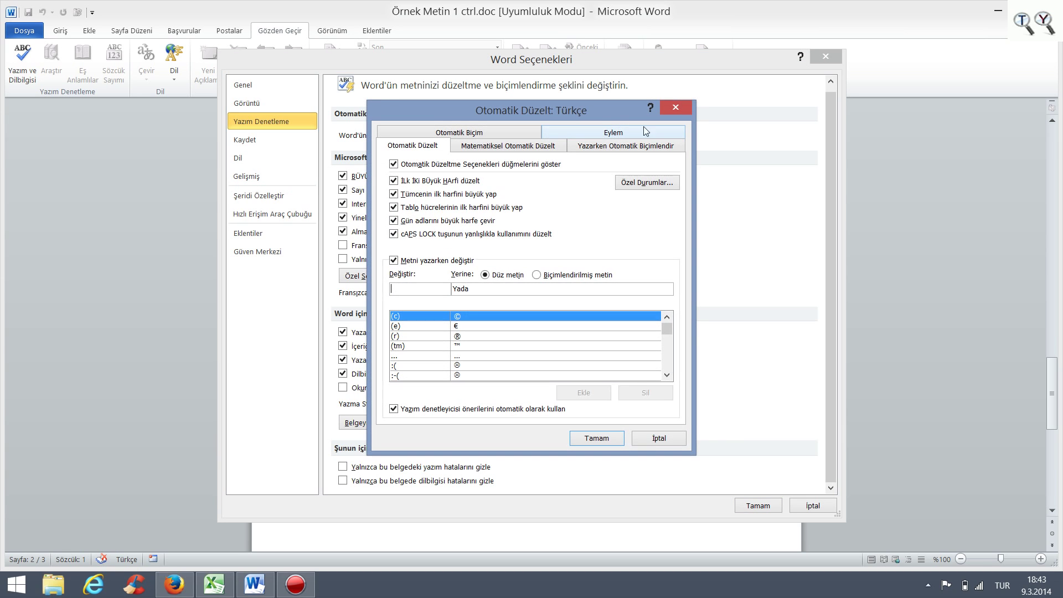
left_click_drag(541, 110, 545, 83)
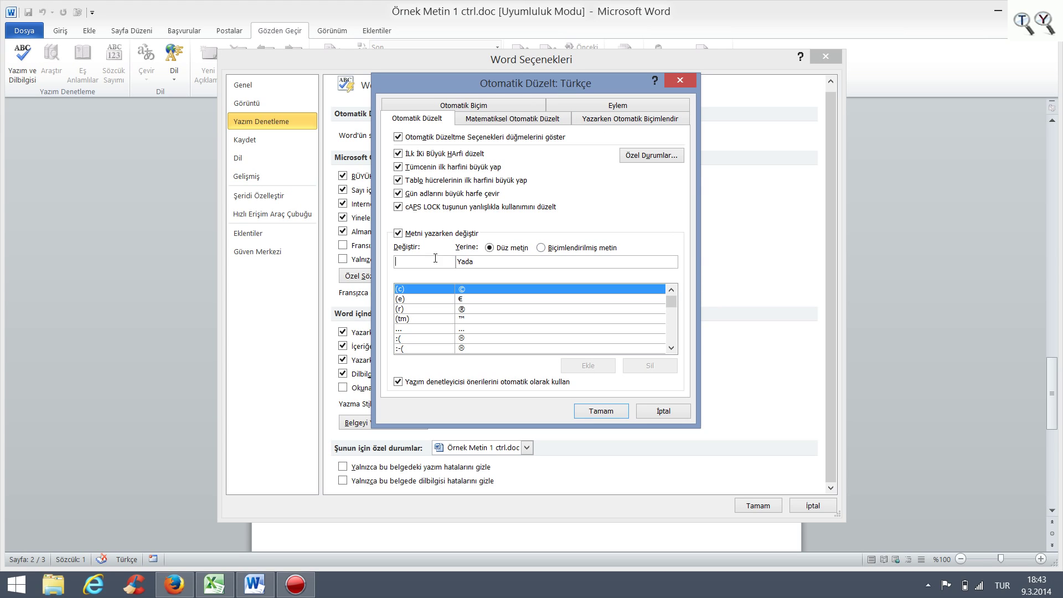
left_click(408, 260)
left_click(405, 262)
type("123")
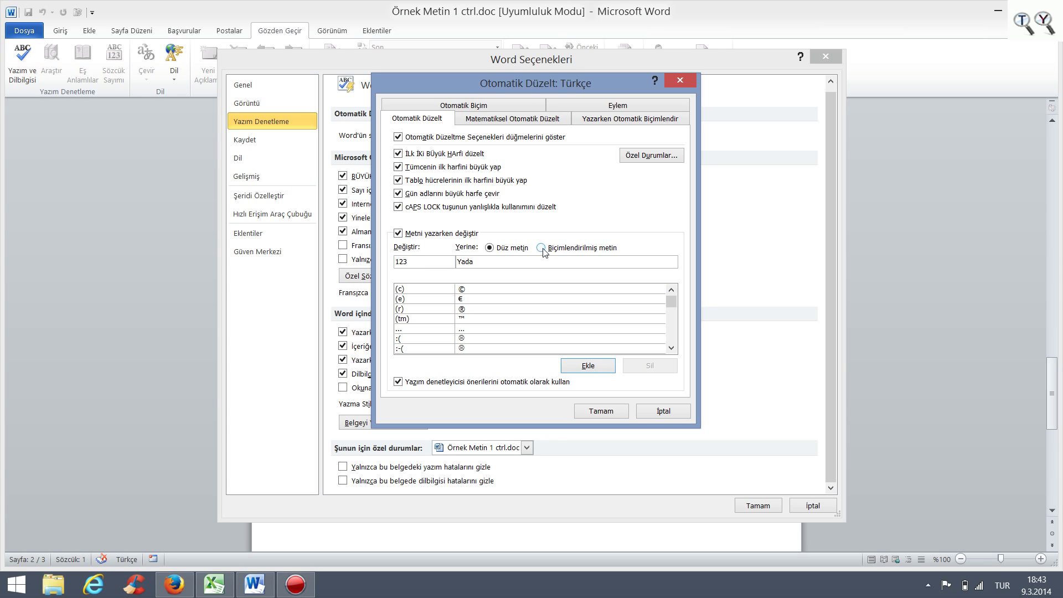
key("Tab")
type("tek")
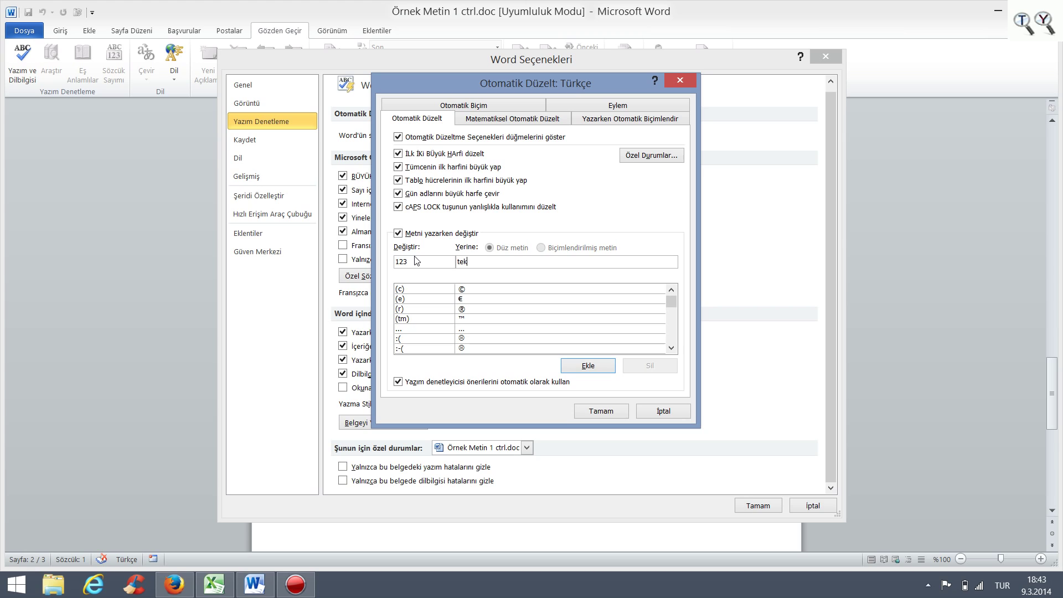
type("nolojikyardi")
type("m")
left_click(574, 368)
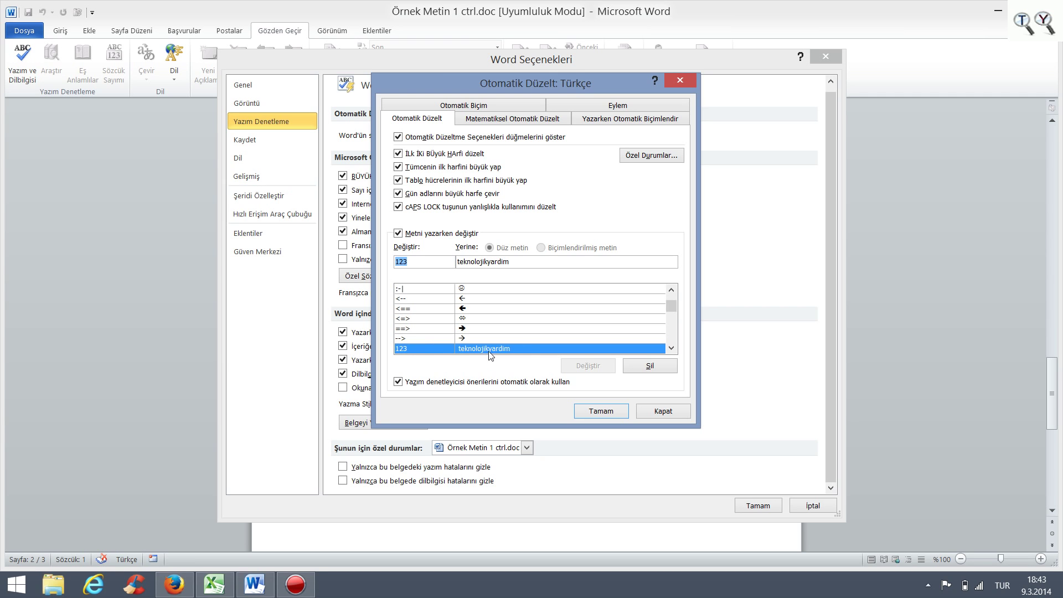
Step: Close the AutoCorrect and Word Options windows, cancel the spelling check, and return to F7
left_click(600, 414)
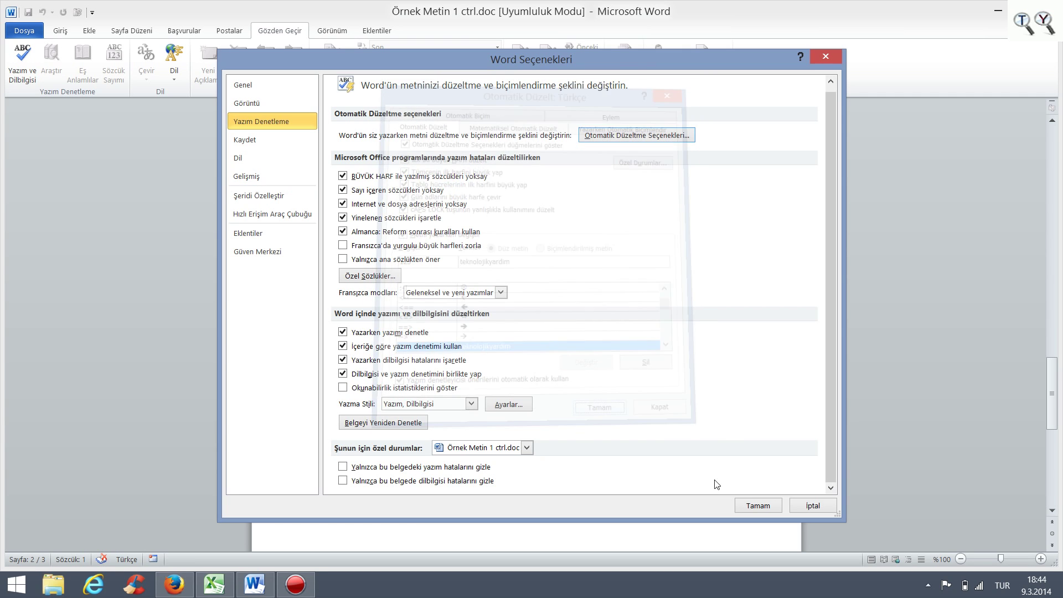
left_click(746, 502)
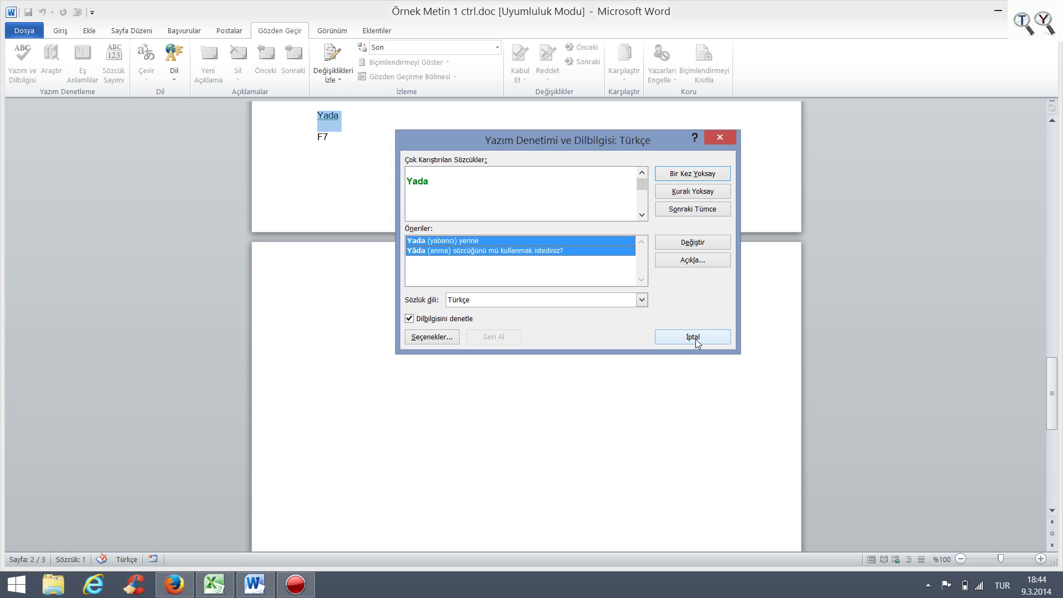
left_click(695, 338)
scroll(456, 303, "up", 3)
left_click(372, 279)
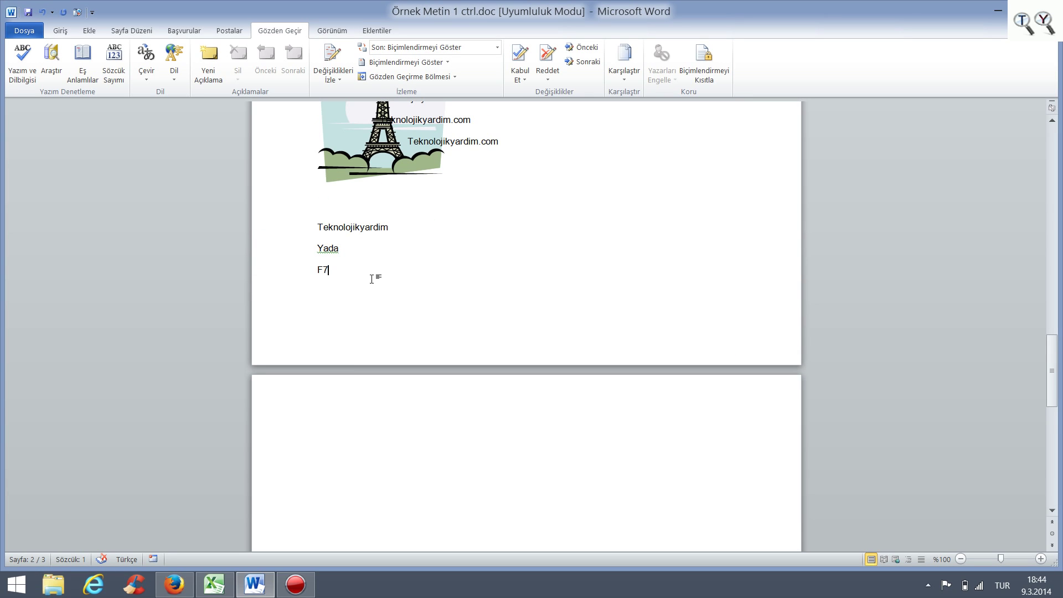
Step: Type 123 on a new line below F7, then undo its AutoCorrect replacement Teknolojikyardim
key("Return")
type("Tek")
type("nolojikyardim")
key("ctrl+End")
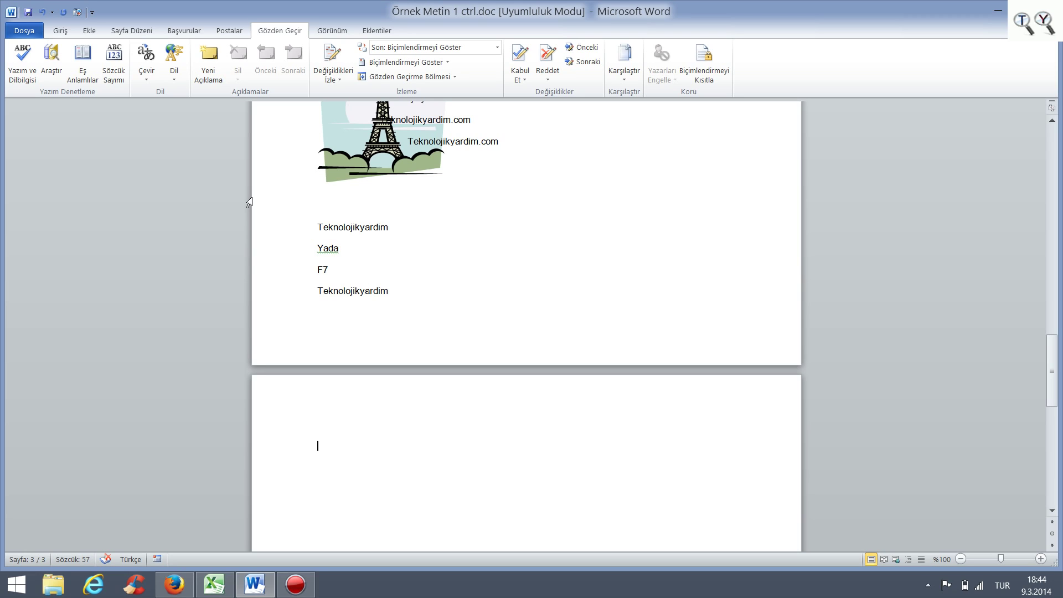
left_click(313, 292)
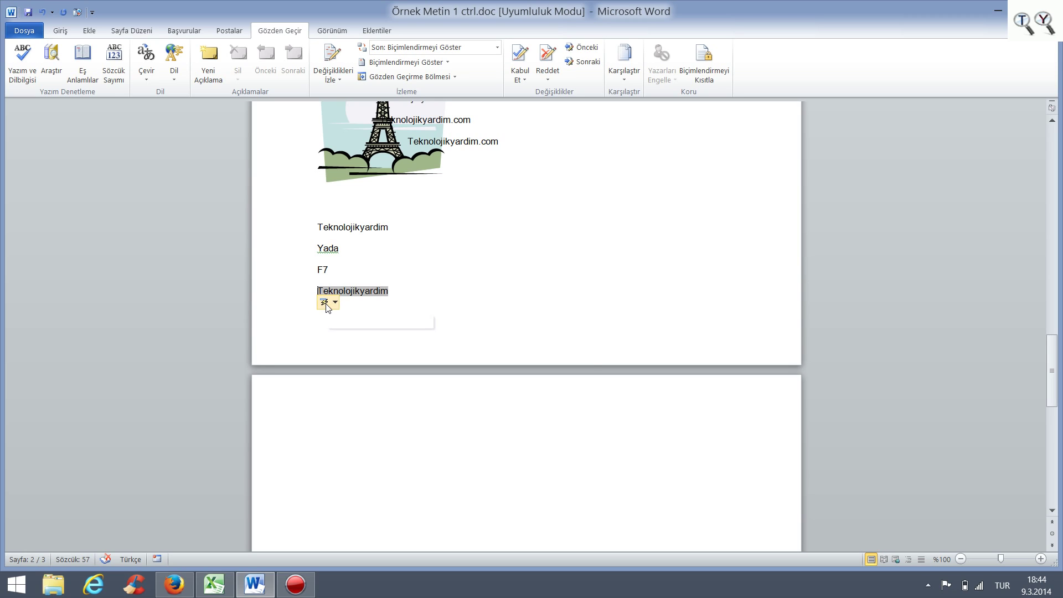
left_click(328, 302)
left_click(385, 319)
type("123")
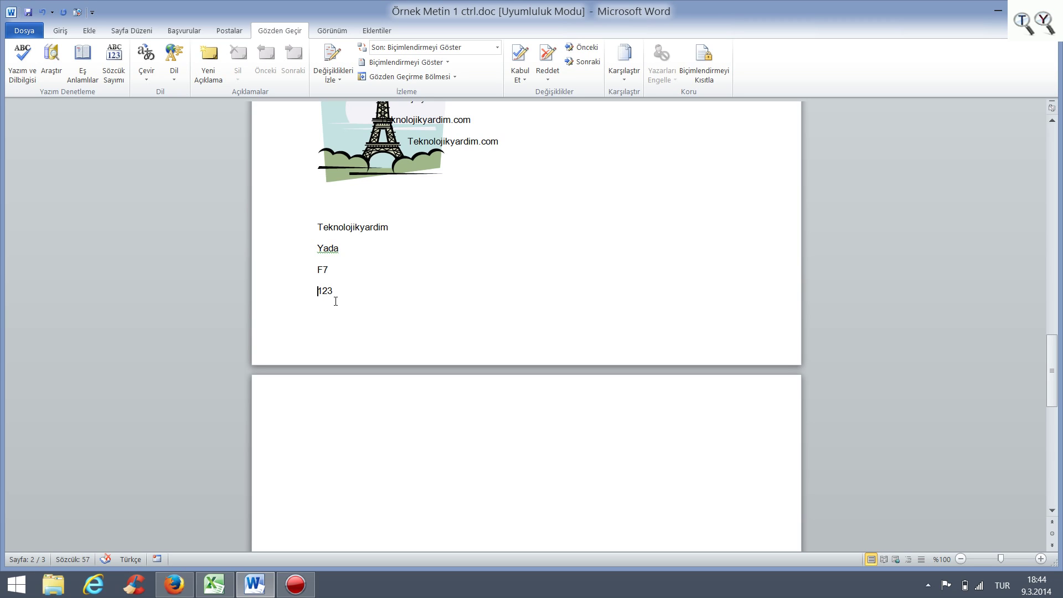
Step: Restart the spelling check, skip past Yada to teknolojikyardim, and open its Options
key("F7")
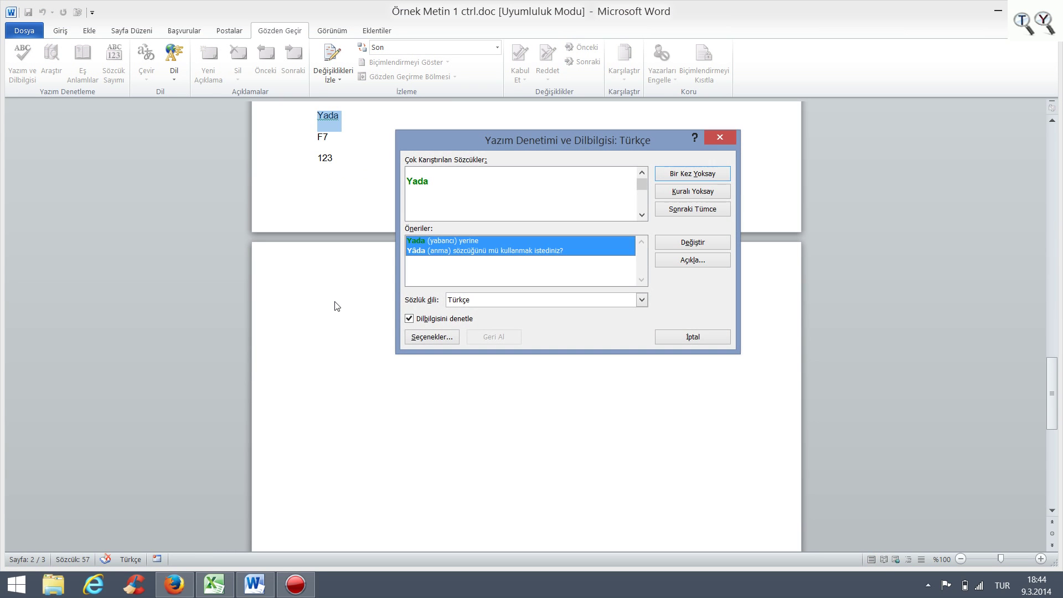
left_click(693, 337)
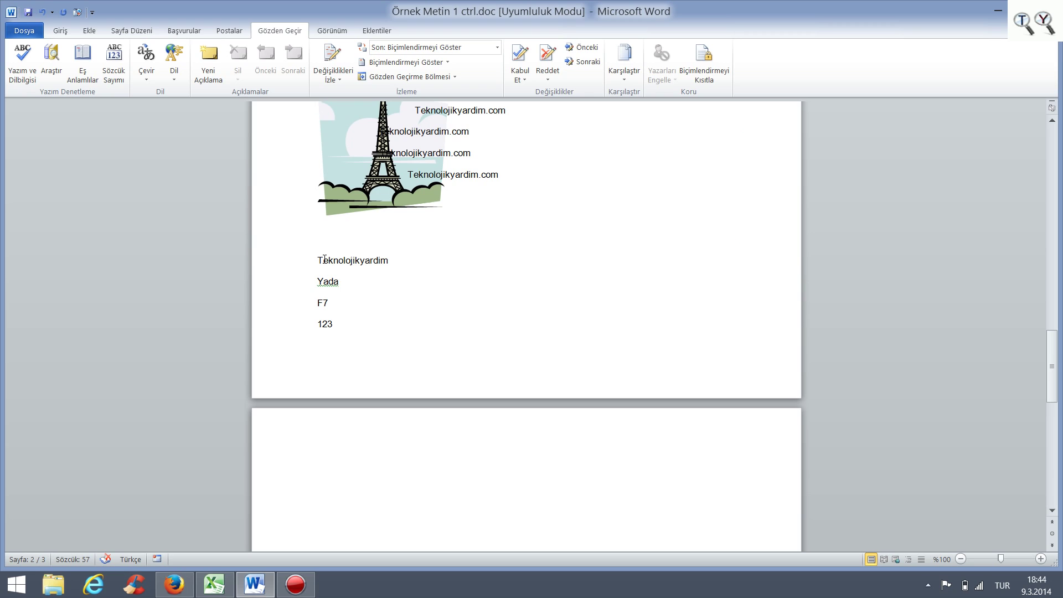
key("F7")
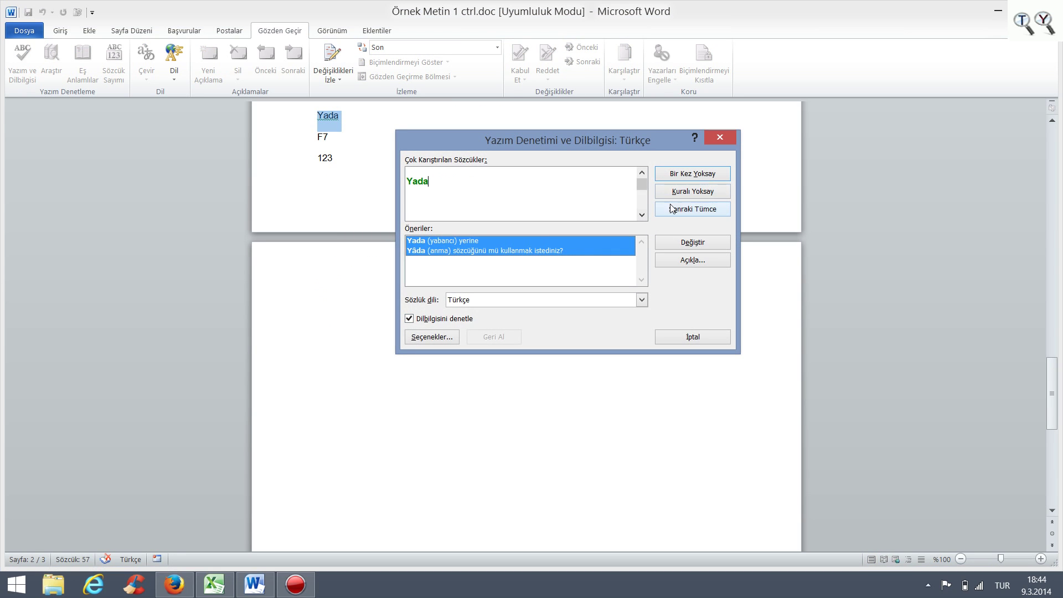
left_click(714, 176)
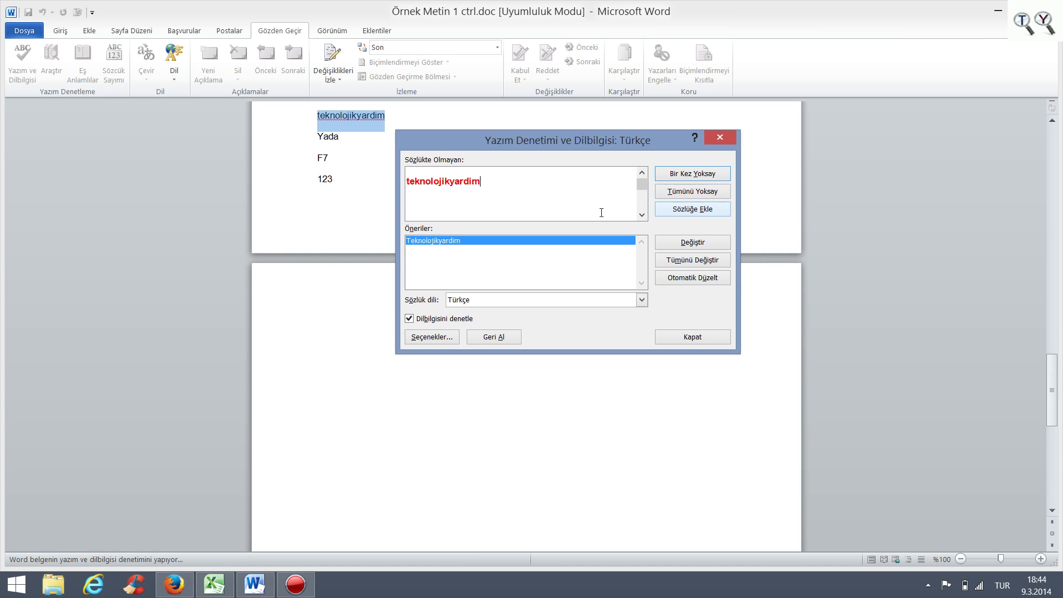
left_click(544, 199)
Step: Open AutoCorrect from the proofing options and delete the 123 → teknolojikyardim entry
left_click(422, 339)
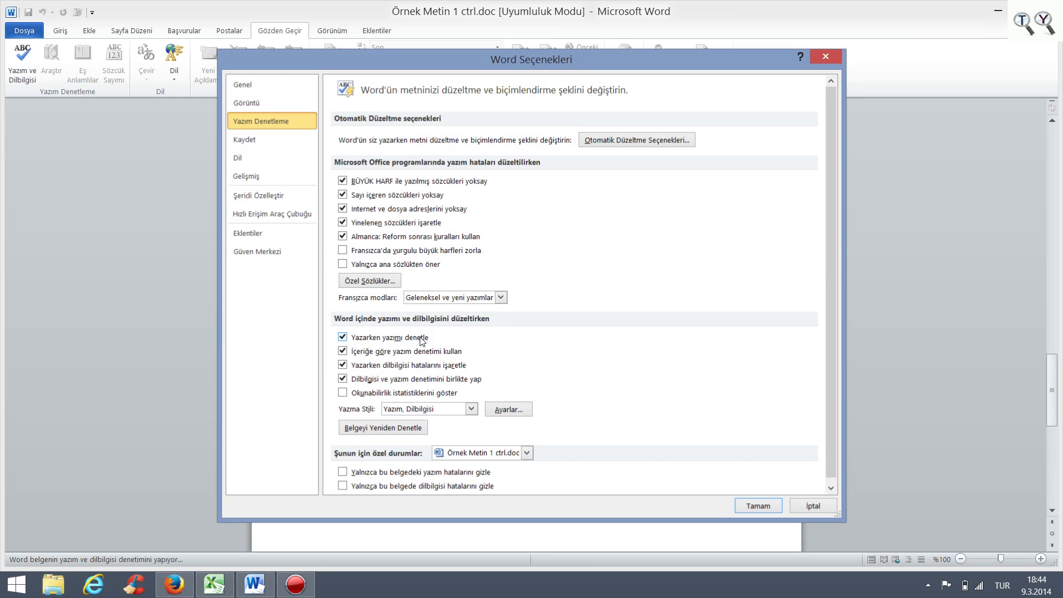
left_click(635, 142)
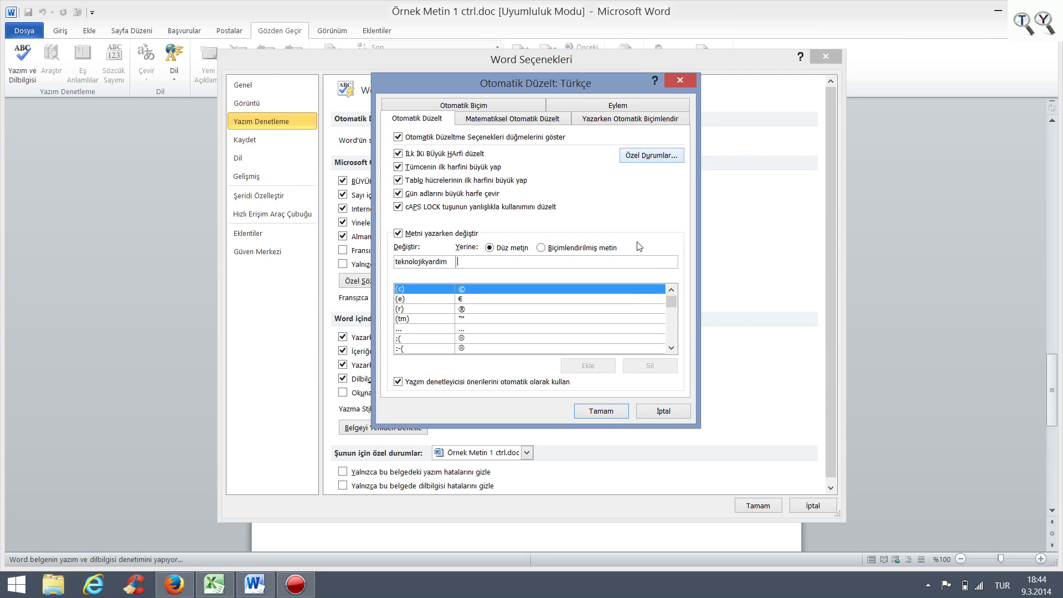
mouse_move(672, 302)
left_mouse_down()
mouse_move(682, 327)
mouse_move(682, 311)
left_mouse_up()
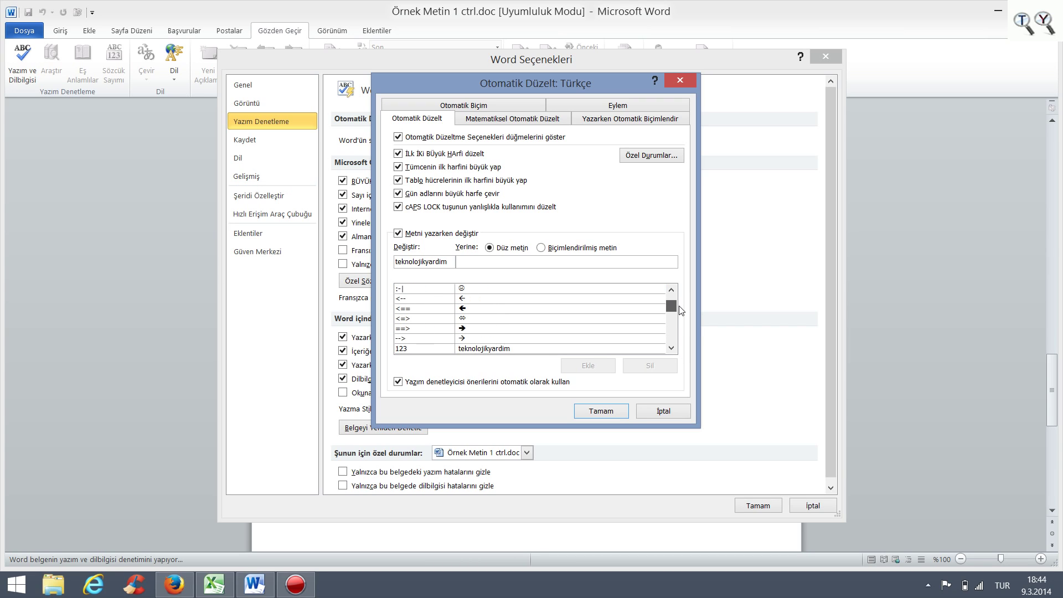
double_click(671, 347)
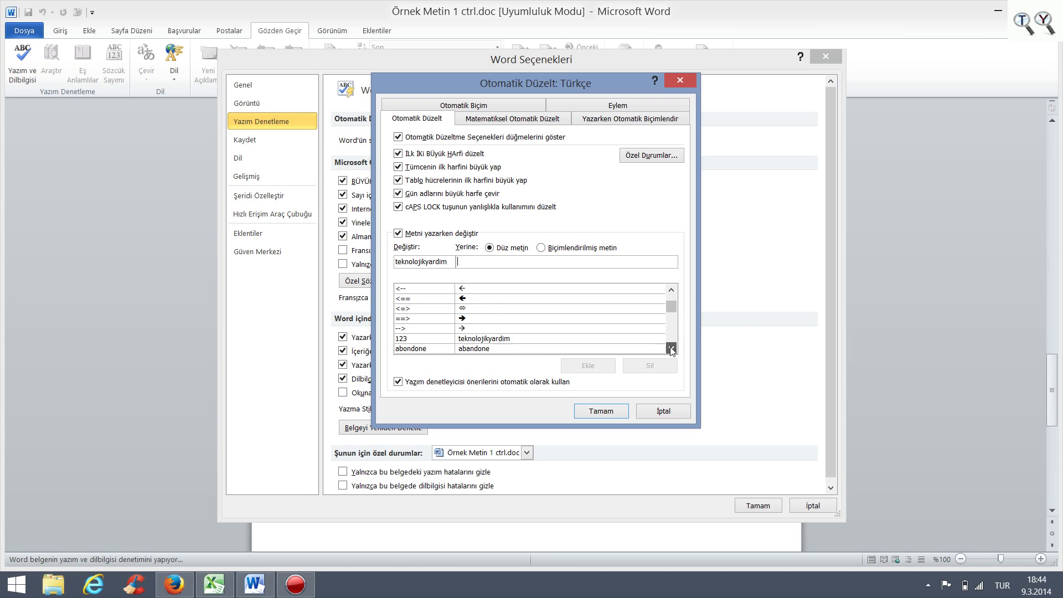
left_click(404, 339)
left_click(643, 367)
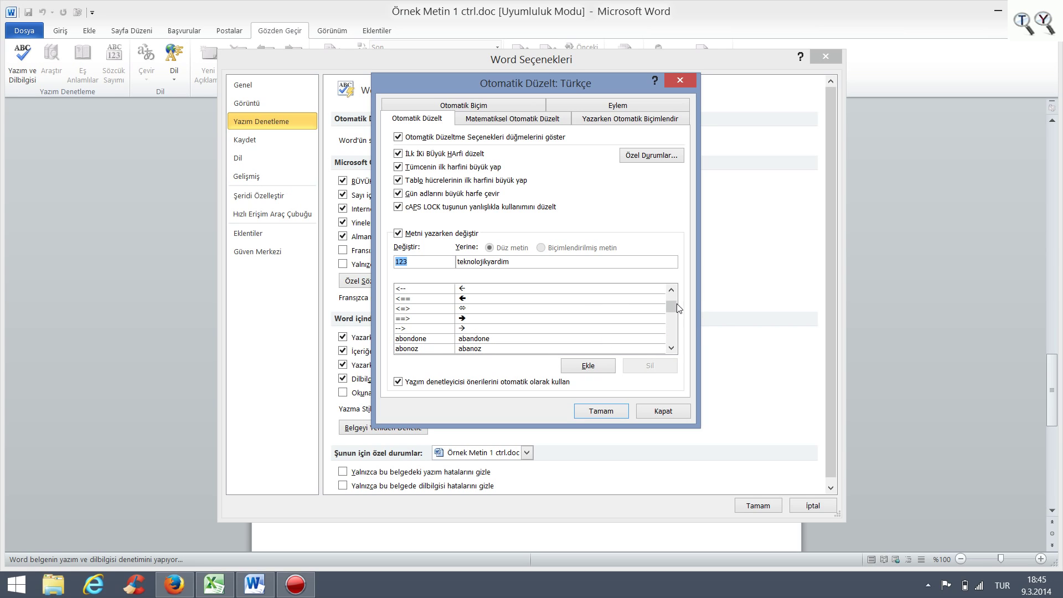
Step: Close AutoCorrect, Word Options and the spelling check, placing the cursor above teknolojikyardim
mouse_move(674, 305)
left_mouse_down()
mouse_move(675, 294)
mouse_move(677, 317)
left_mouse_up()
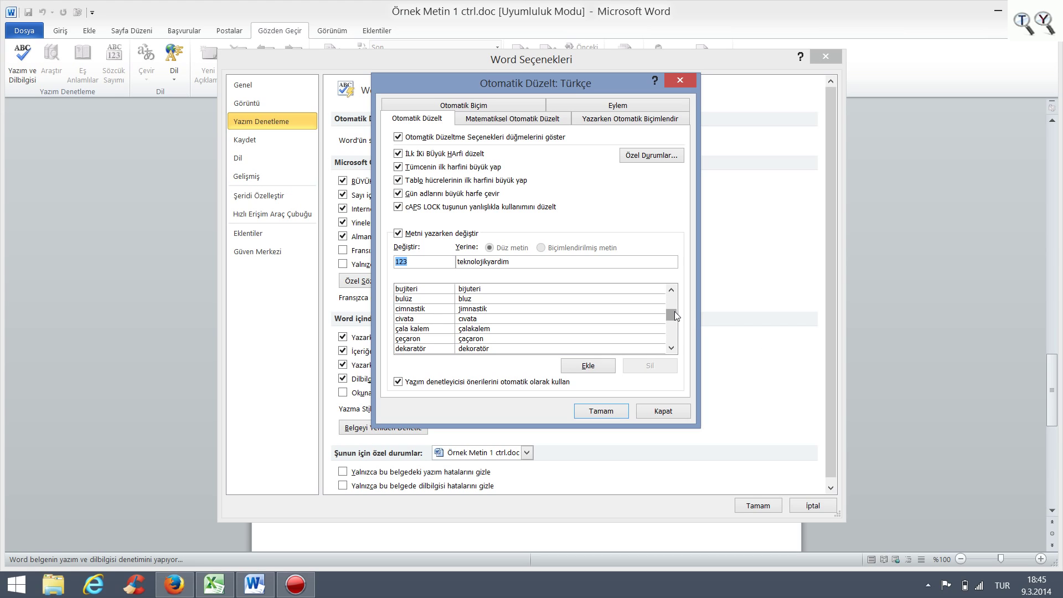
mouse_move(675, 312)
left_mouse_down()
mouse_move(668, 345)
mouse_move(675, 300)
mouse_move(675, 358)
left_mouse_up()
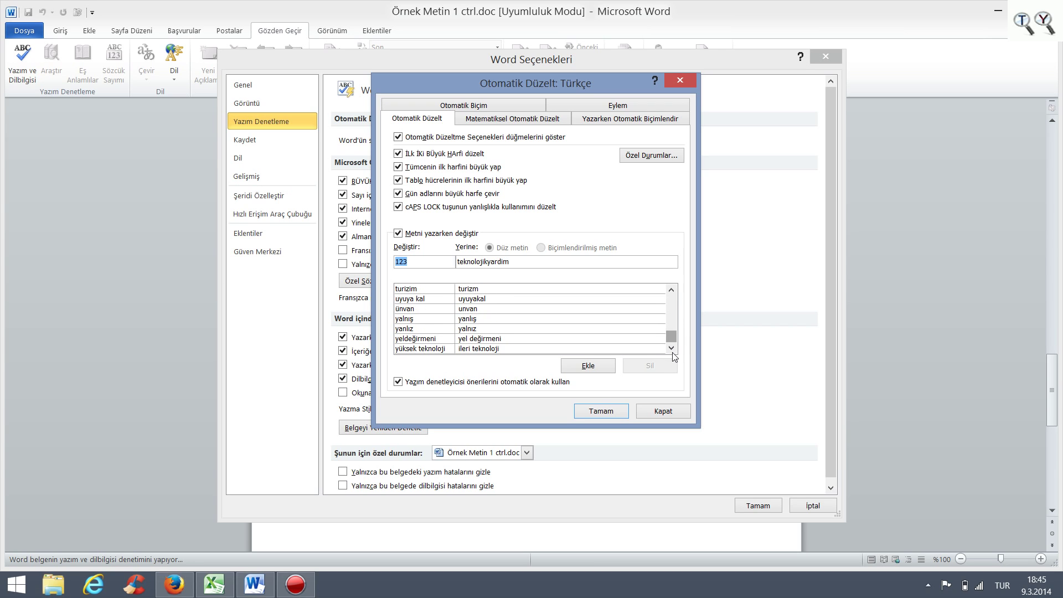
left_click(663, 412)
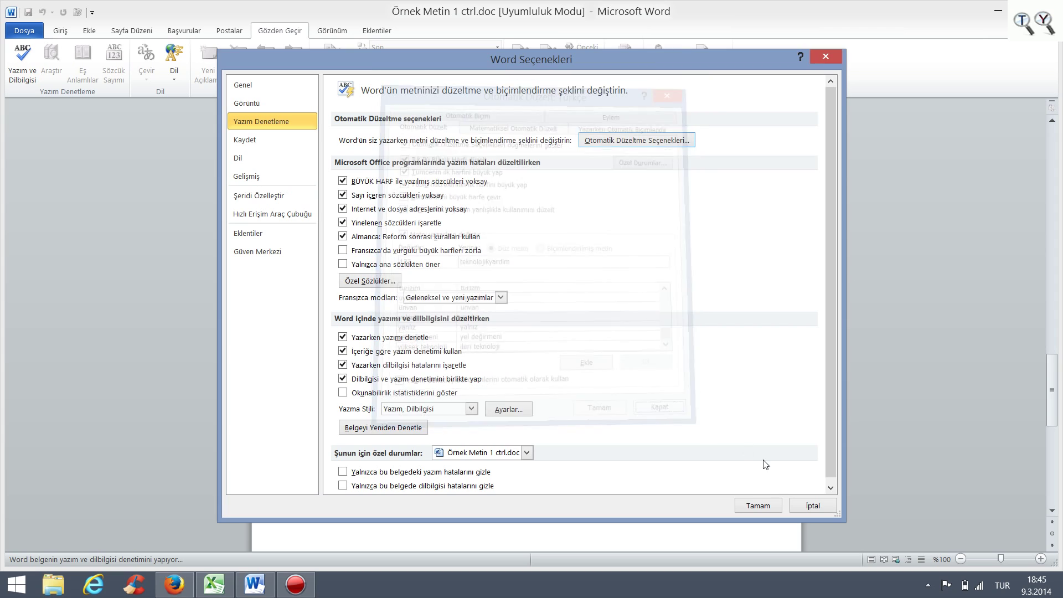
left_click(826, 507)
left_click(693, 337)
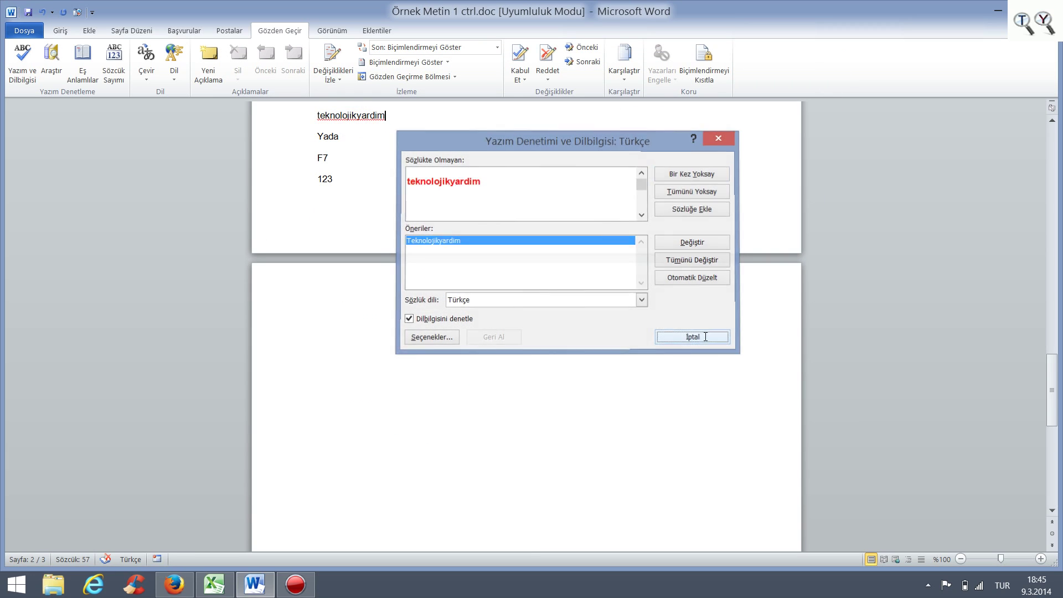
left_click(345, 427)
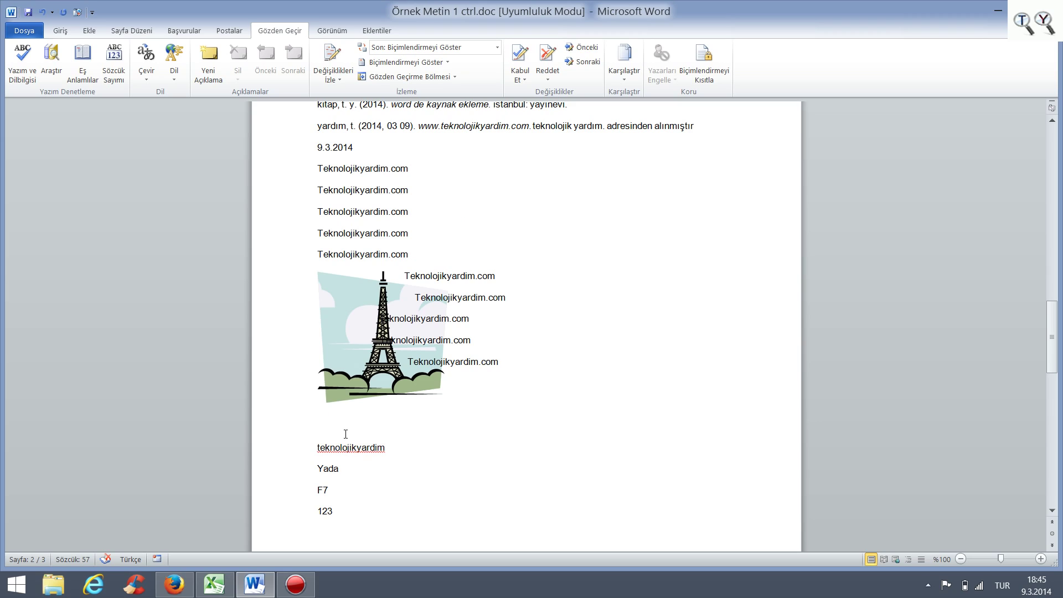